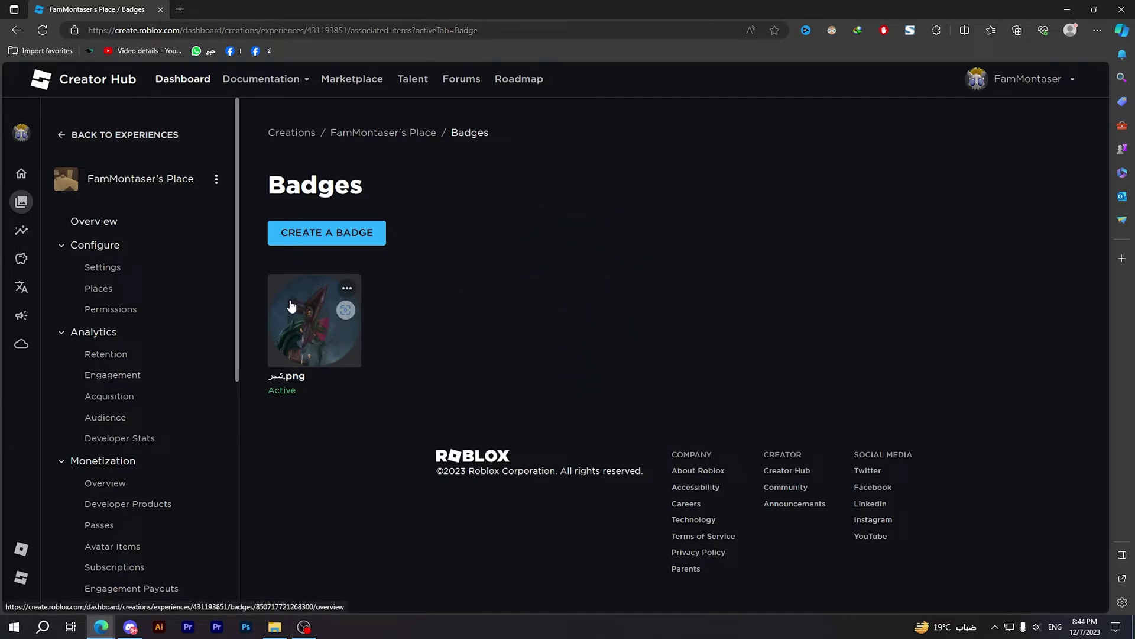
# Open the badge's Basic Settings and set the people-on-stage photo as its new image.
pyautogui.click(297, 338)
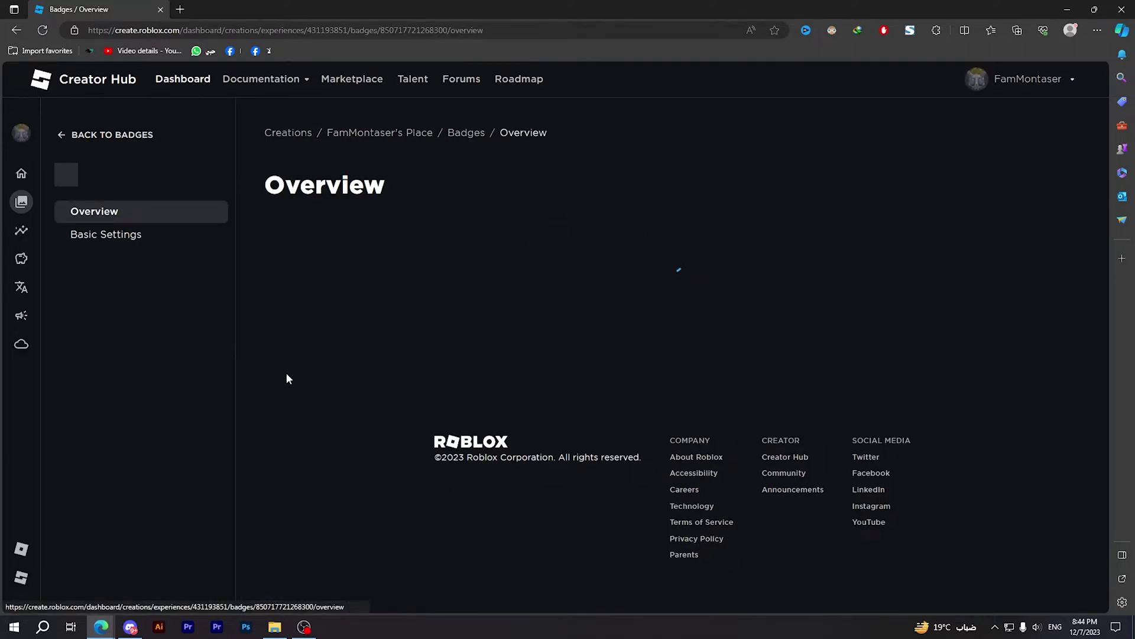
pyautogui.click(153, 255)
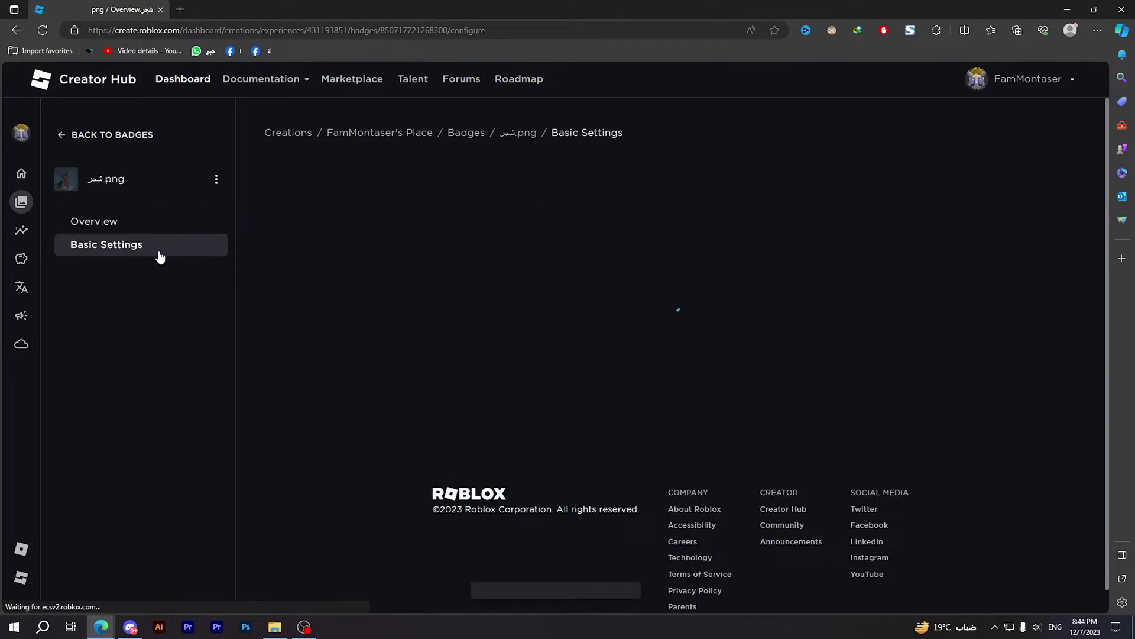
pyautogui.scroll(-2, 310, 341)
pyautogui.scroll(2, 315, 332)
pyautogui.scroll(-2, 277, 306)
pyautogui.scroll(2, 308, 349)
pyautogui.scroll(-2, 349, 319)
pyautogui.scroll(2, 379, 282)
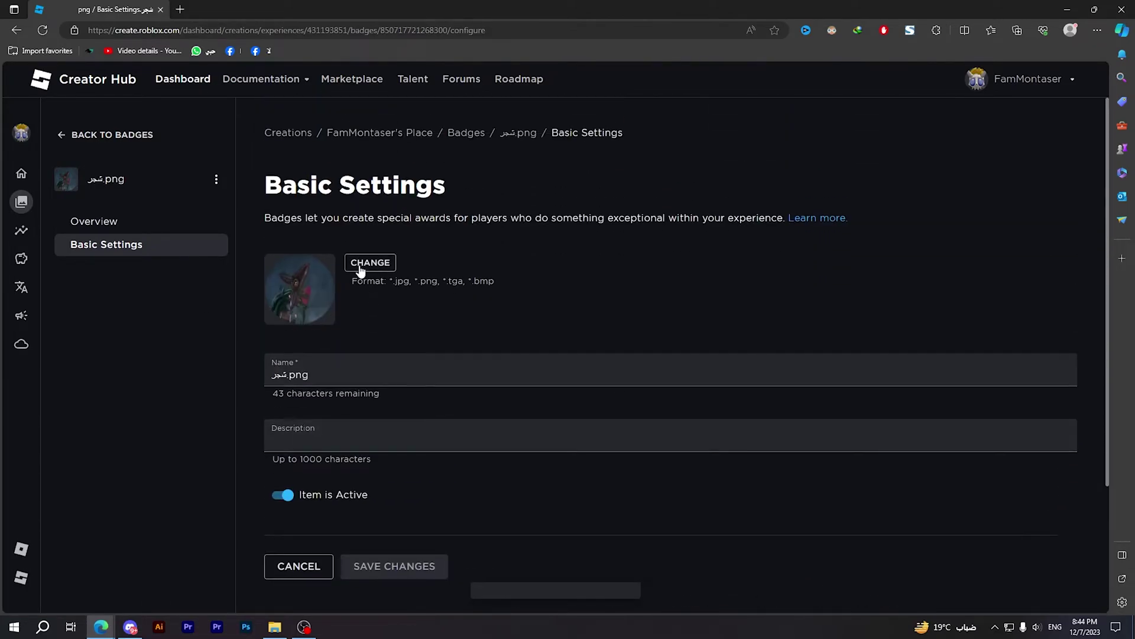
pyautogui.click(370, 263)
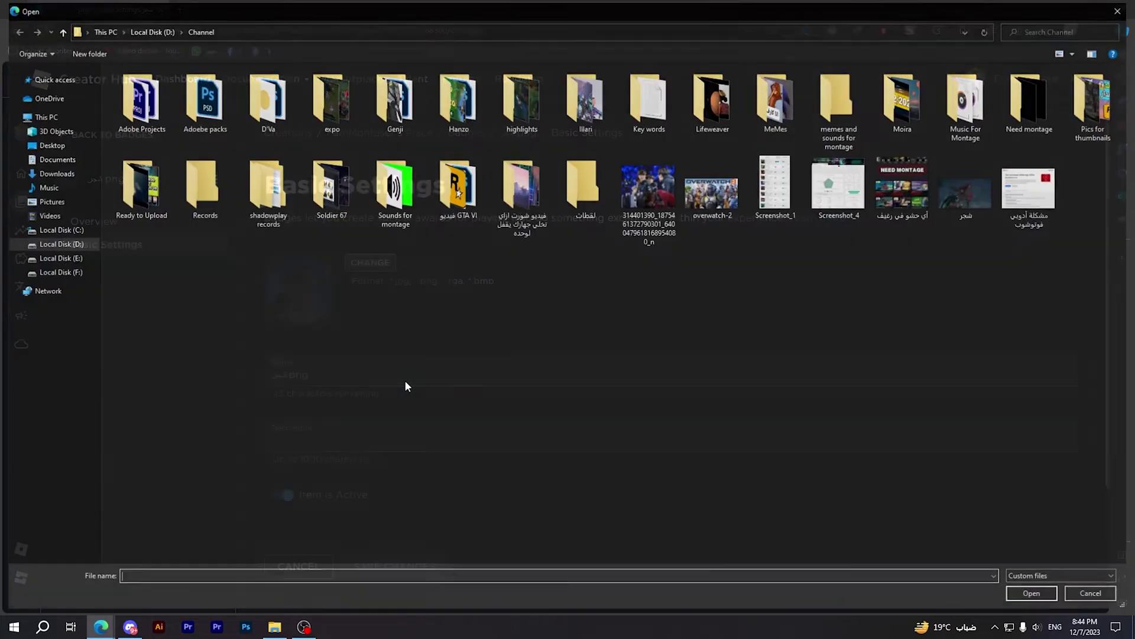
pyautogui.click(652, 200)
pyautogui.click(1049, 600)
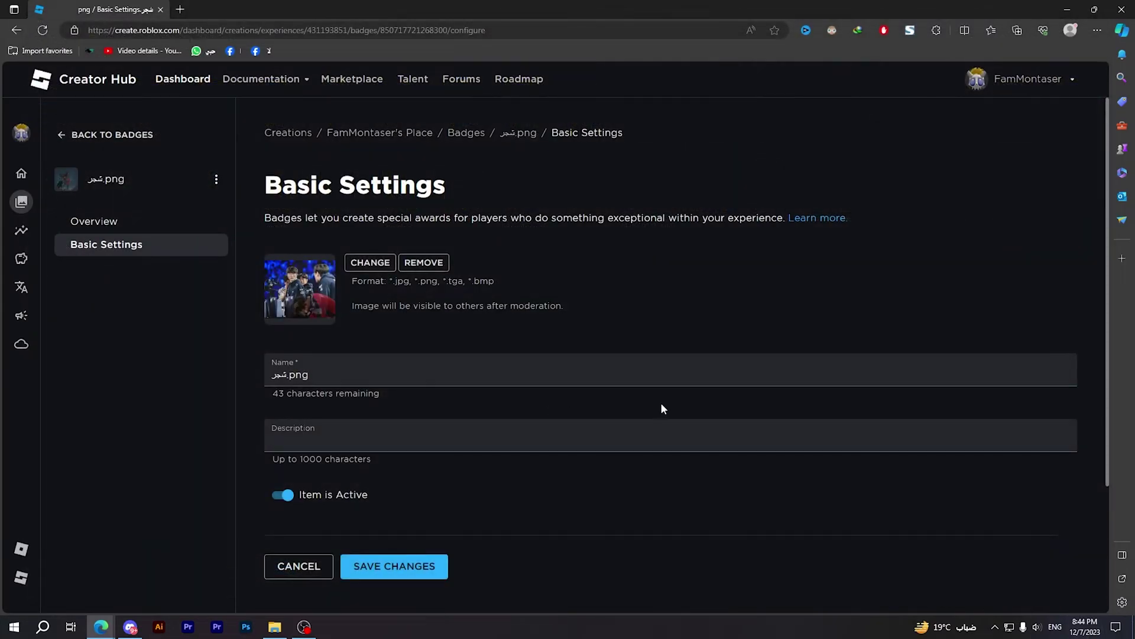
pyautogui.scroll(-1, 364, 399)
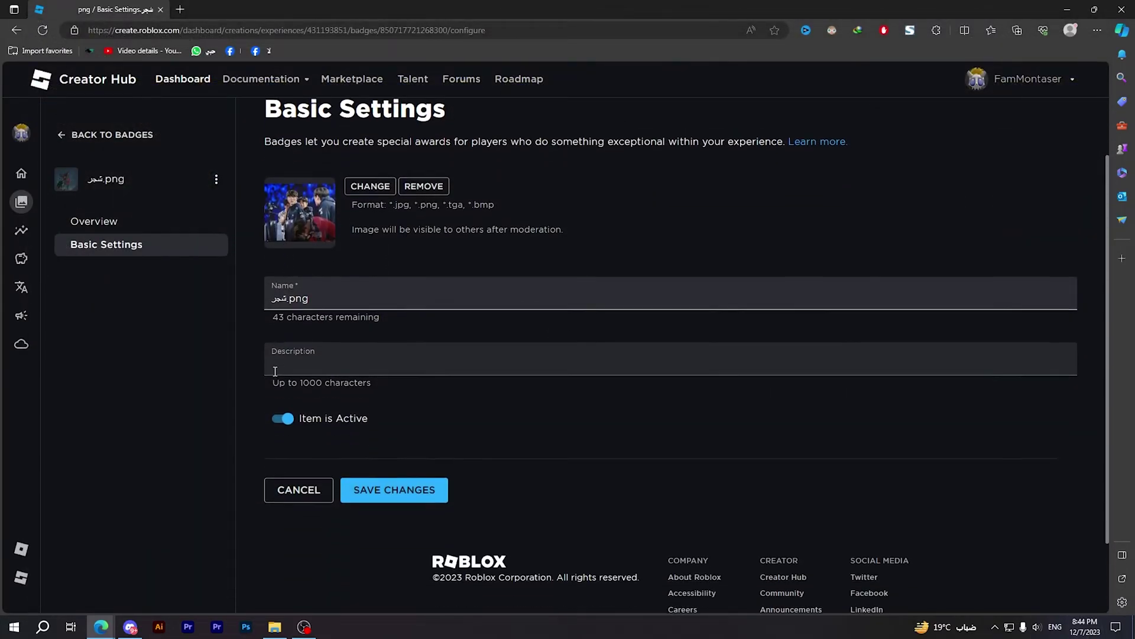
# Save the changes to the badge's Basic Settings.
pyautogui.click(404, 498)
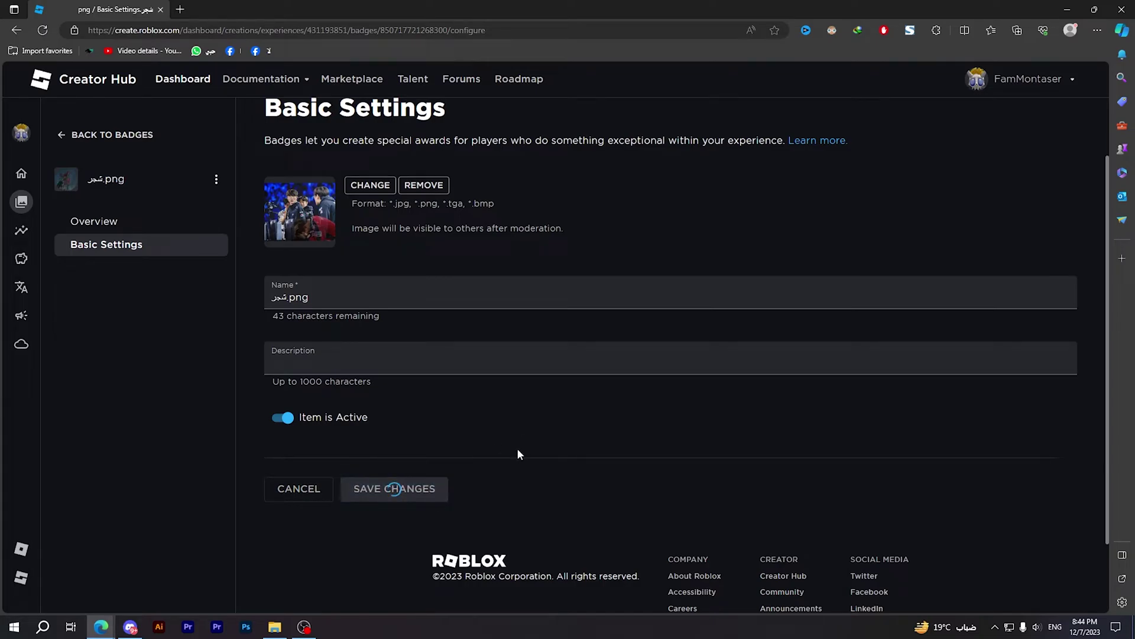